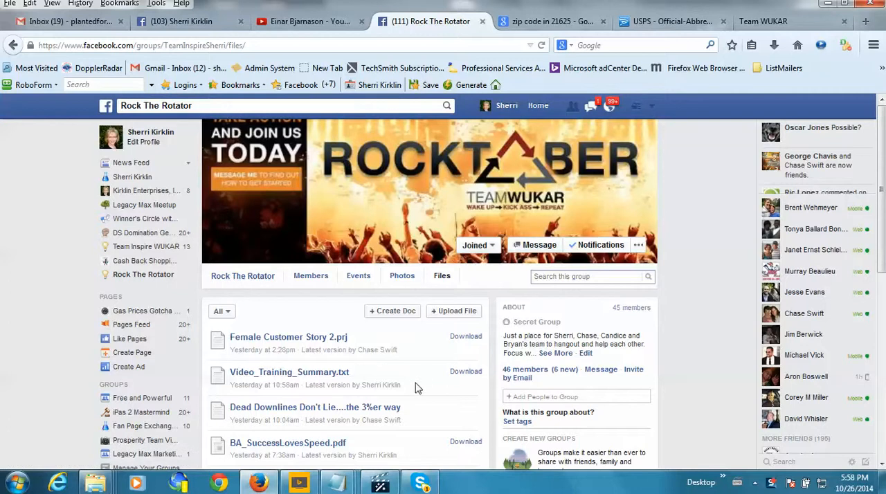
- Download Female Customer Story 2.prj from the Rock The Rotator group's files and save it to the computer
left_click_drag(349, 340, 229, 344)
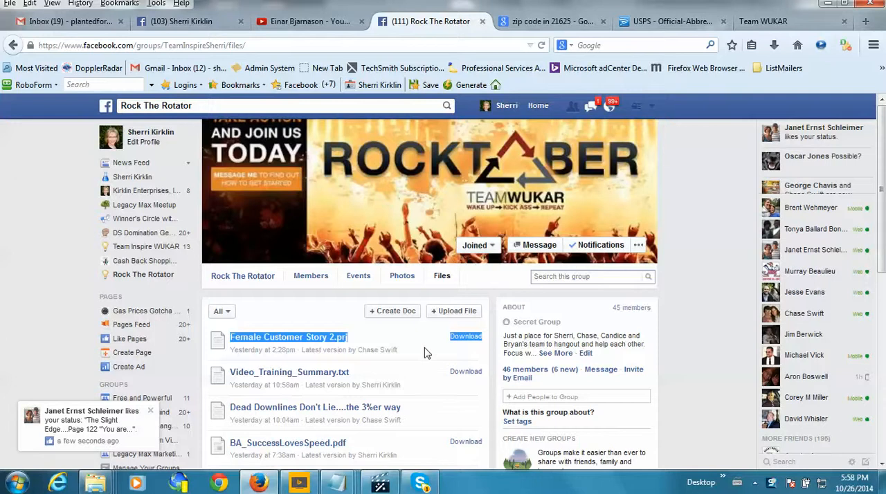
left_click(426, 361)
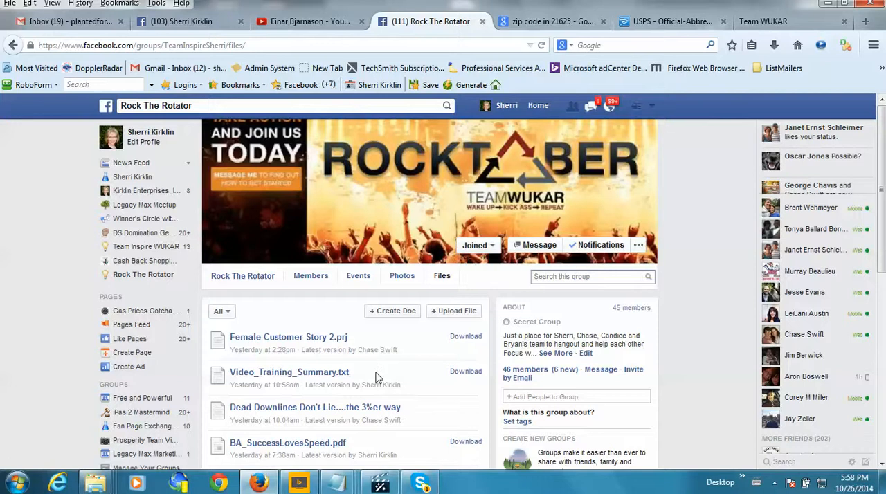
left_click(443, 278)
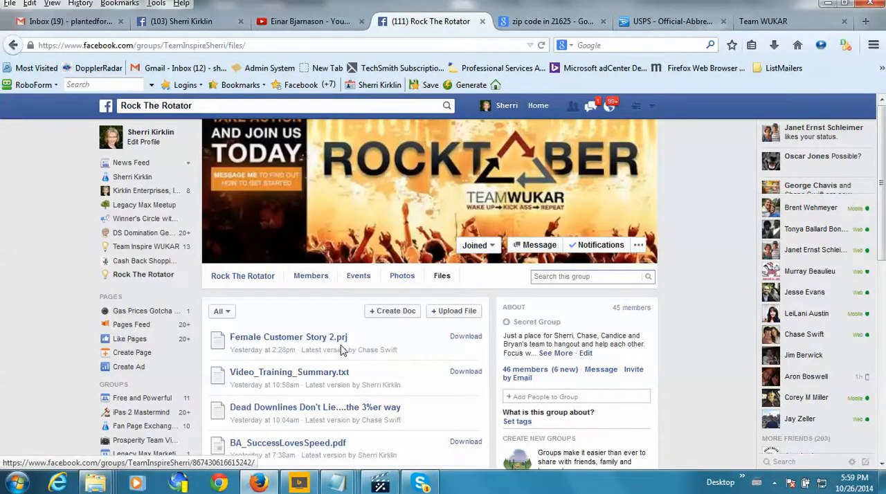
left_click(466, 338)
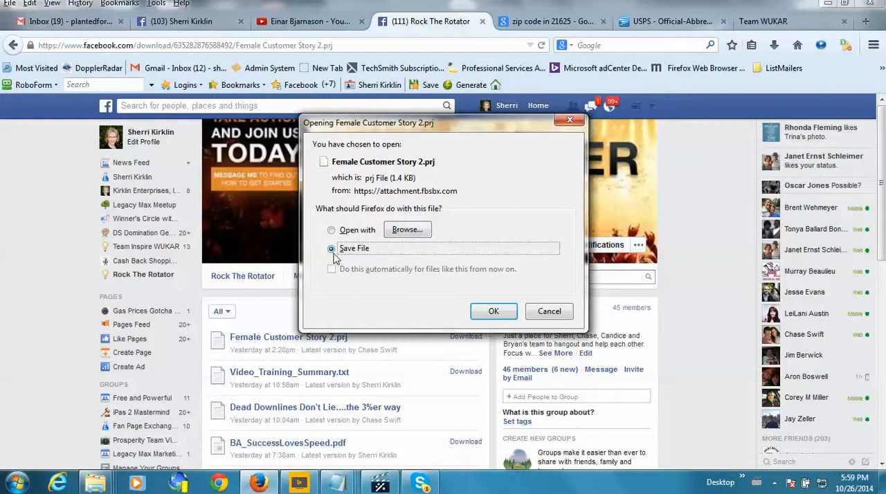
left_click(495, 312)
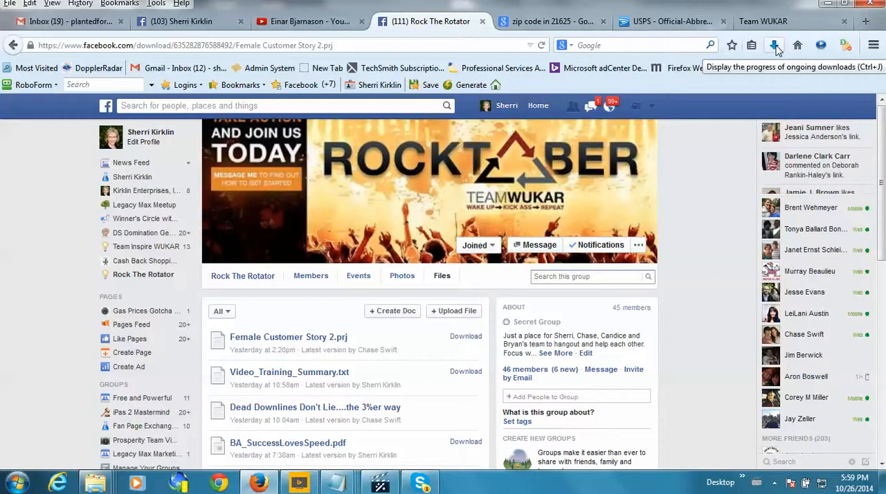
- Open the folder containing the downloaded Female Customer Story 2.prj from the browser's download list
left_click(775, 46)
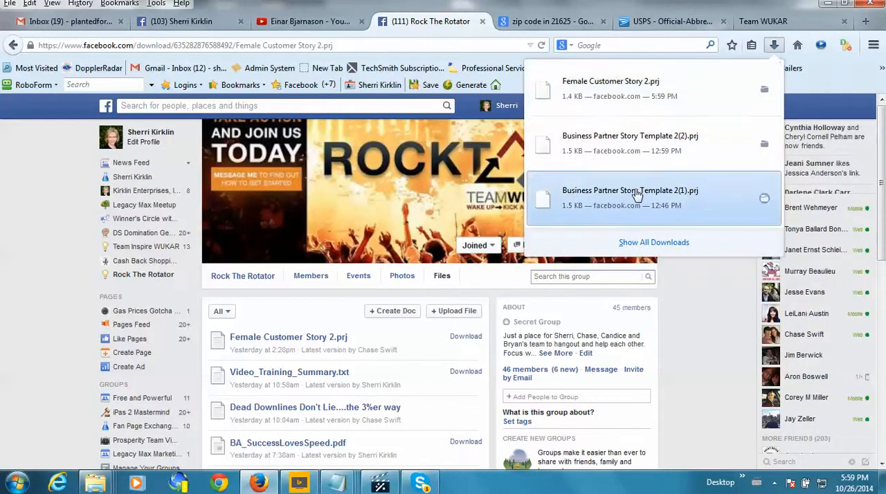
right_click(636, 100)
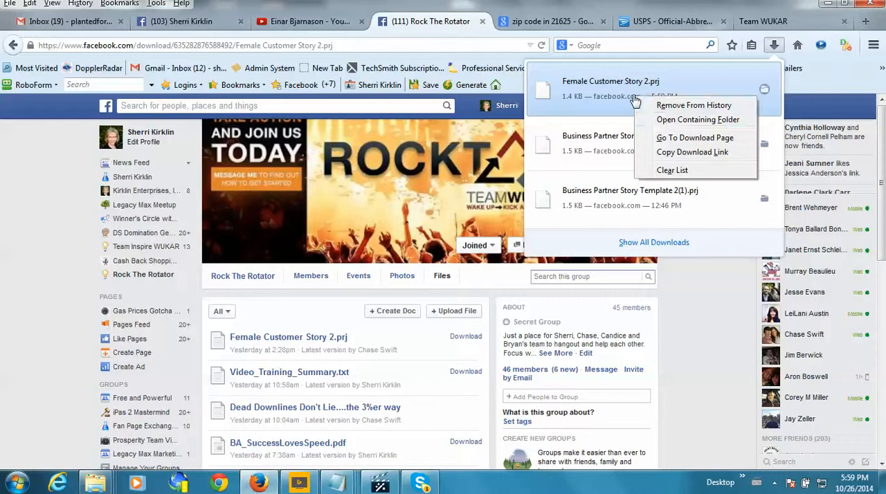
left_click(692, 120)
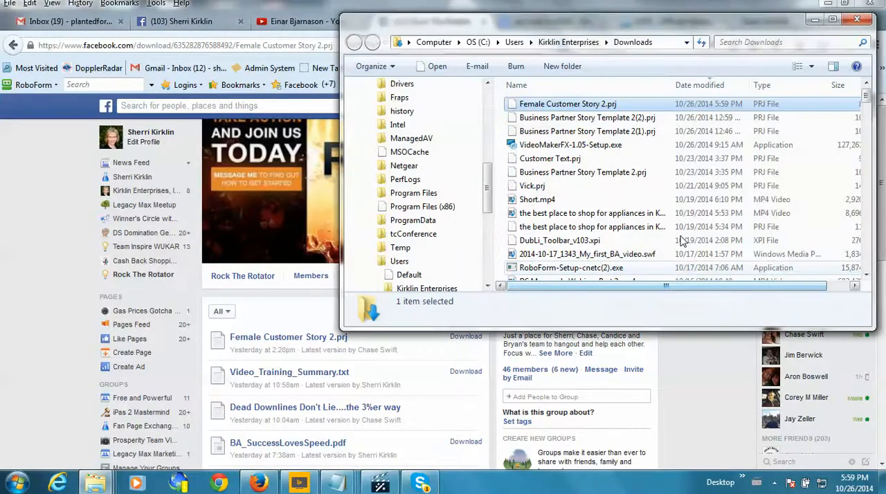
- Copy Female Customer Story 2.prj from the Downloads folder to the clipboard
right_click(591, 104)
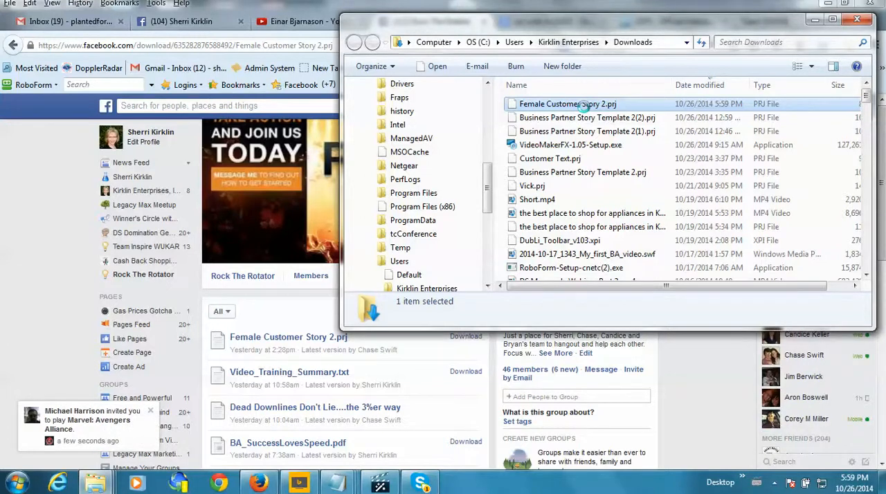
right_click(587, 106)
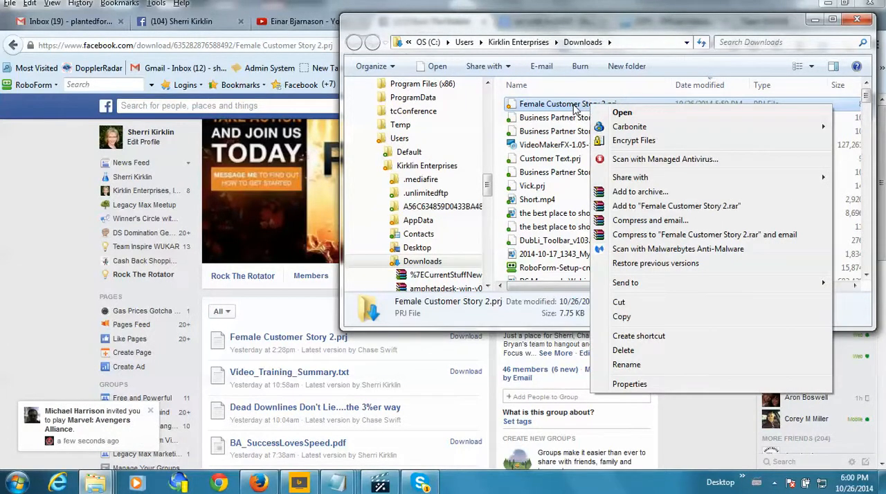
left_click(624, 318)
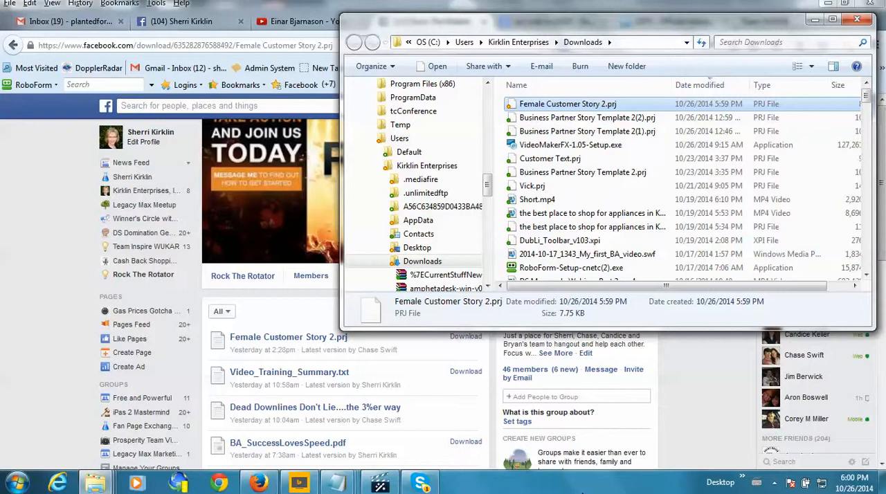
left_click(644, 42)
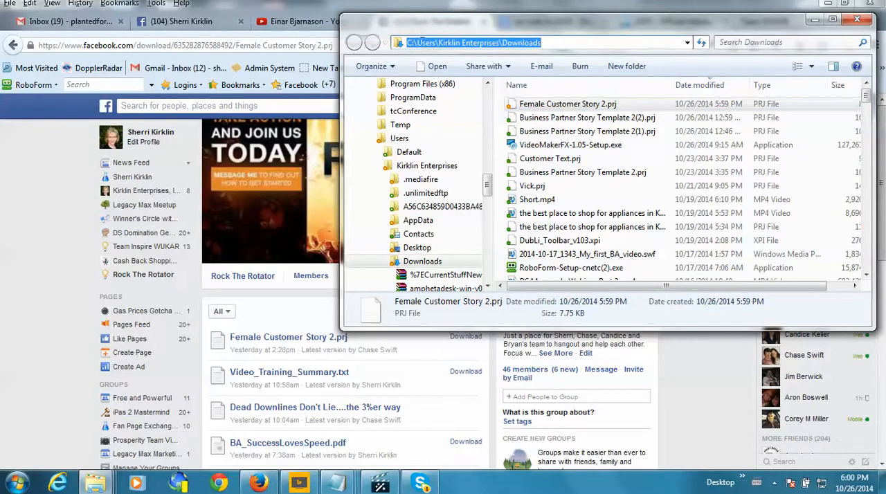
left_click_drag(545, 43, 394, 29)
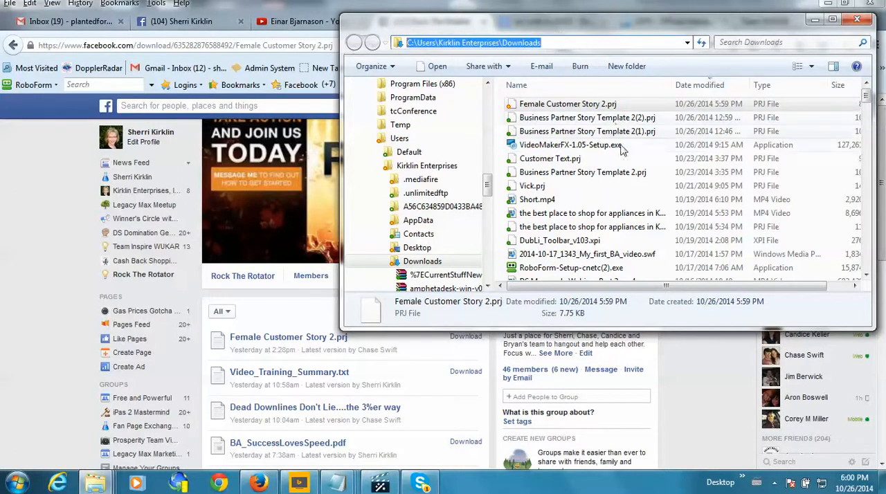
right_click(567, 109)
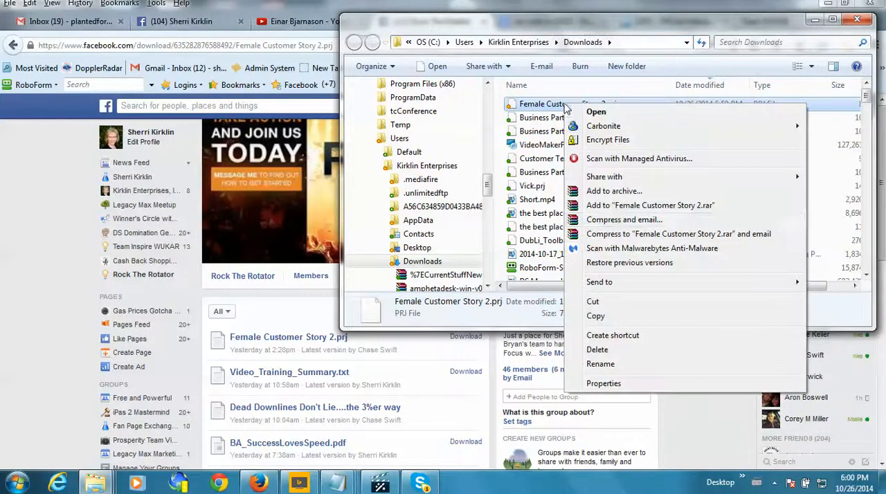
left_click(595, 316)
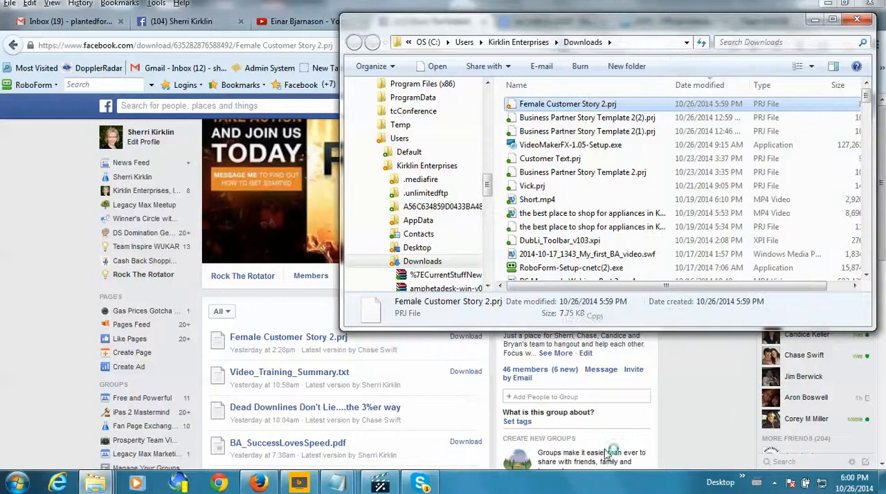
- Show the desktop, paste the copied project file there and place it just below the VideoMakerFX shortcut
right_click(619, 489)
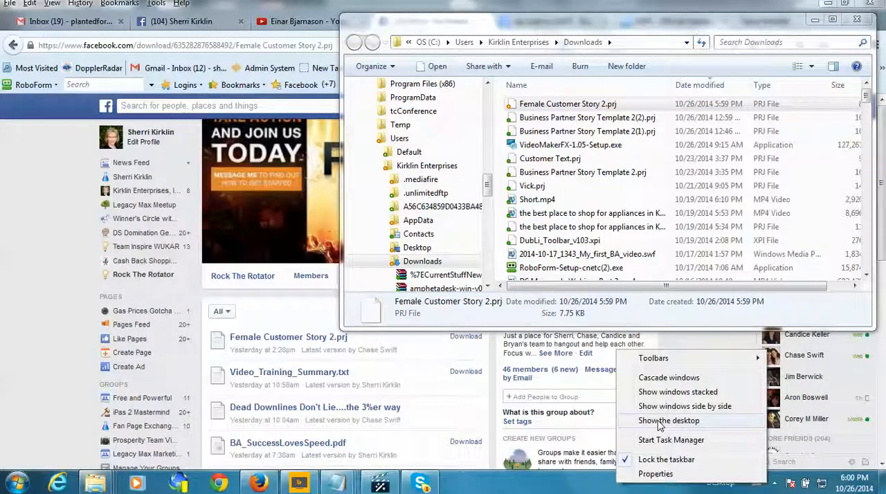
left_click(658, 423)
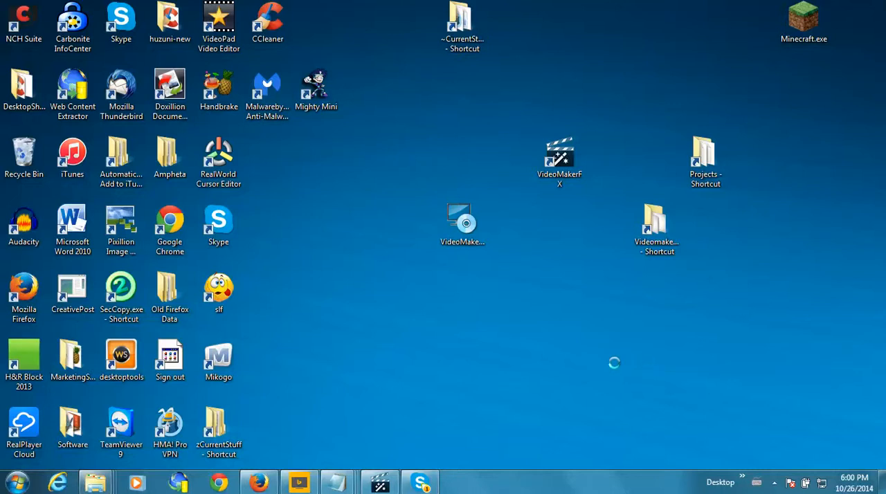
right_click(589, 350)
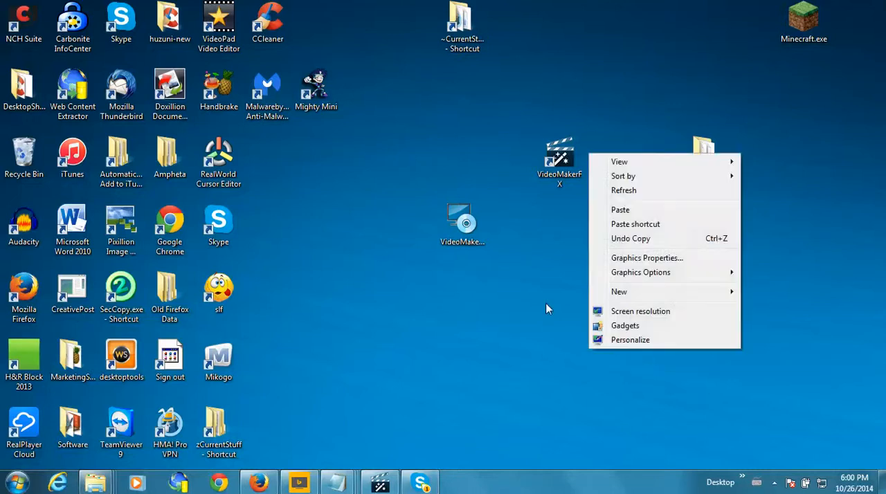
left_click(628, 211)
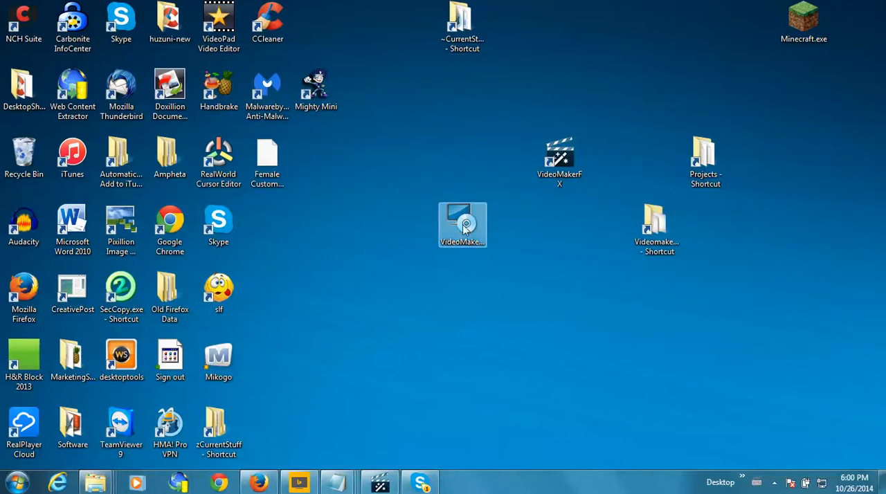
left_click_drag(610, 313, 575, 266)
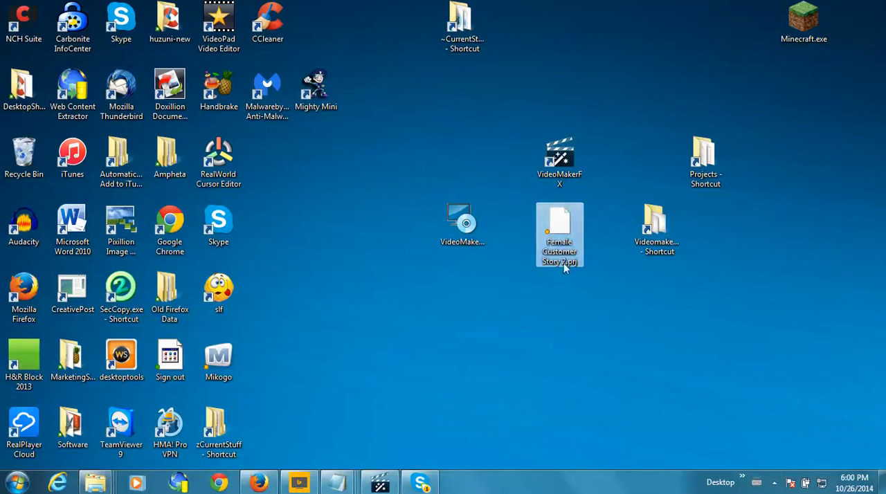
- Switch to VideoMakerFX and open the project Female Customer Story 2.prj from the Desktop folder
left_click(393, 479)
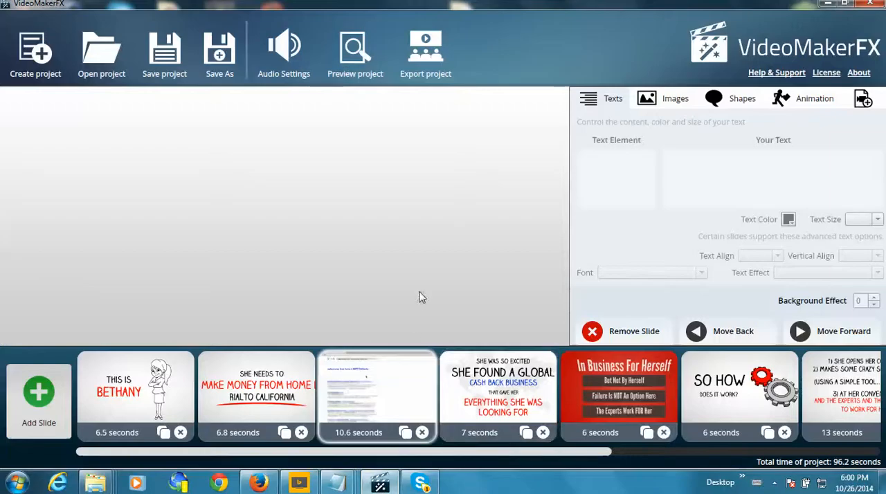
left_click(99, 63)
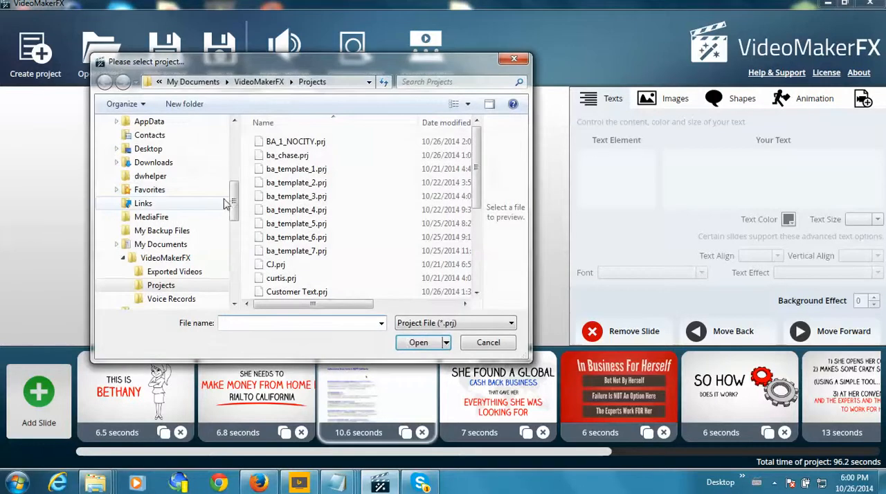
left_click(151, 150)
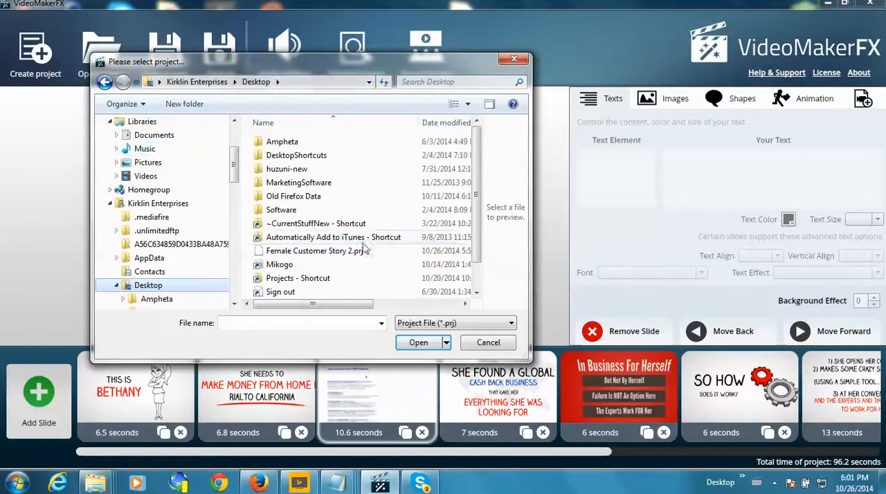
left_click(342, 253)
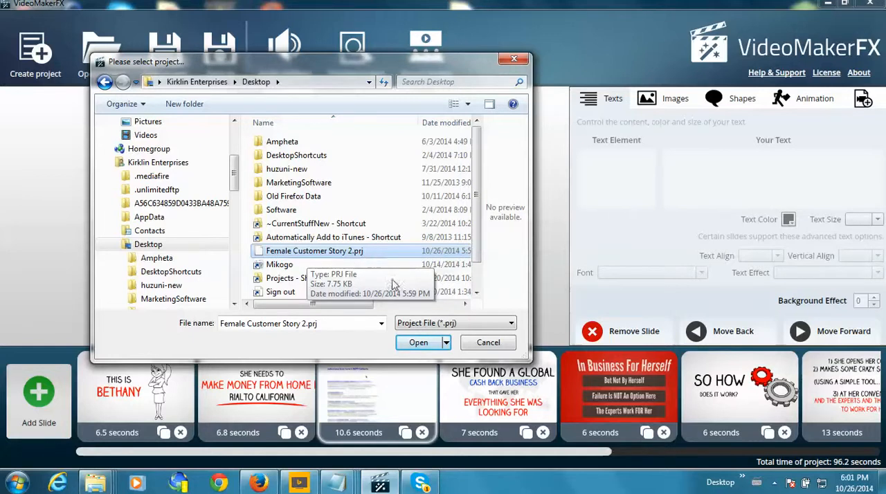
left_click(422, 341)
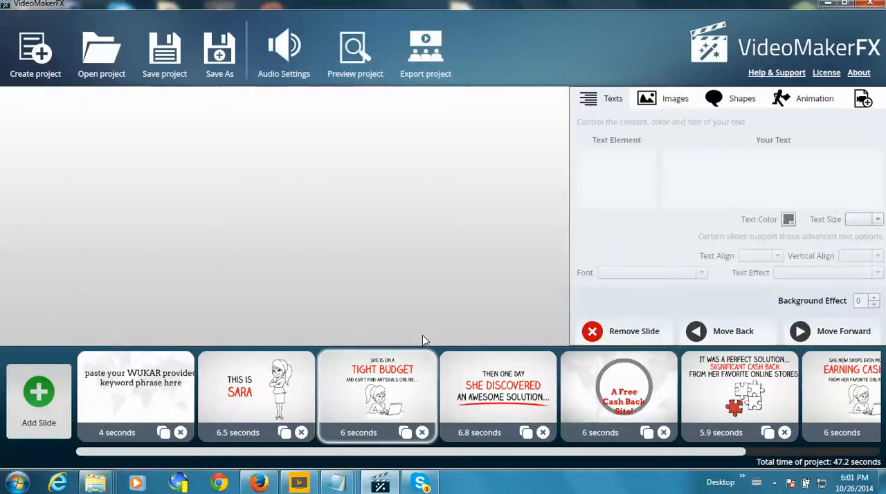
- Review the first two slides and examine the keyword placeholder in Text Area 1 of the opening slide
left_click(161, 395)
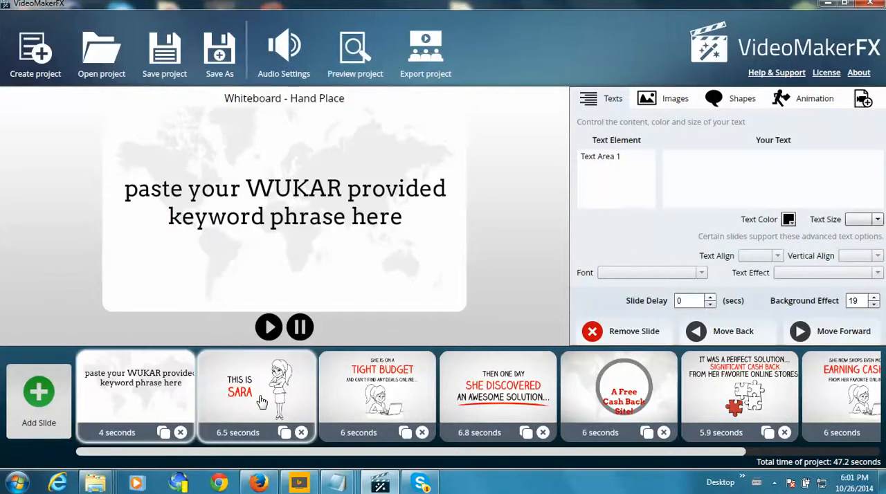
left_click(255, 402)
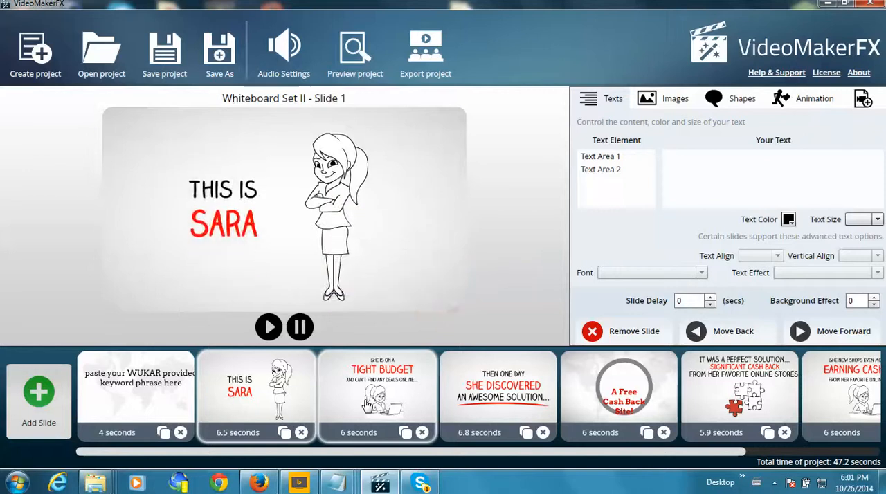
left_click(116, 381)
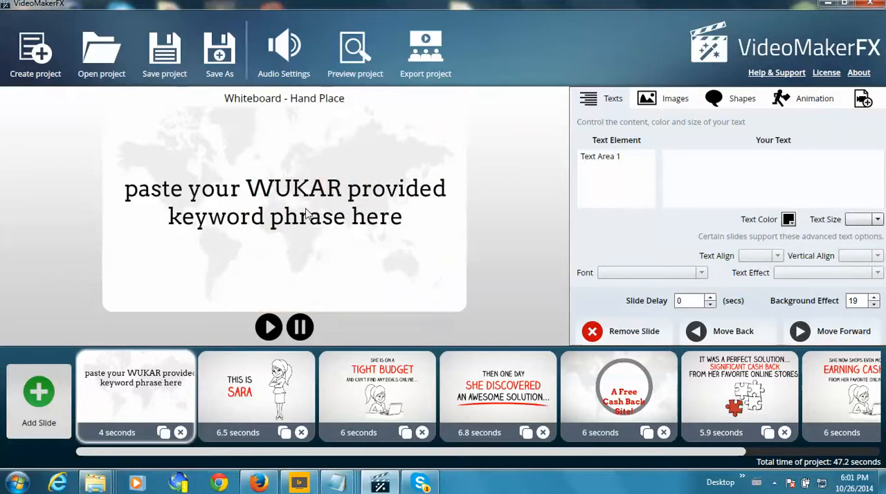
left_click(607, 162)
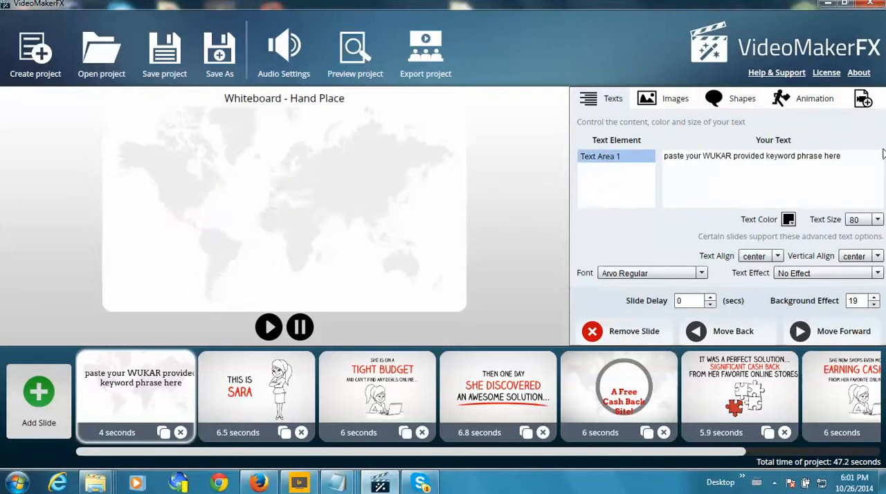
left_click_drag(842, 156, 657, 149)
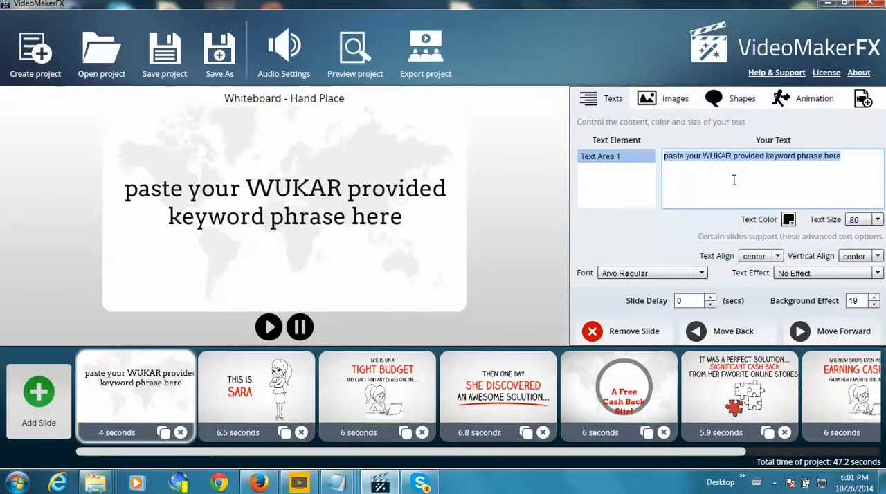
left_click_drag(859, 156, 661, 144)
left_click(147, 408)
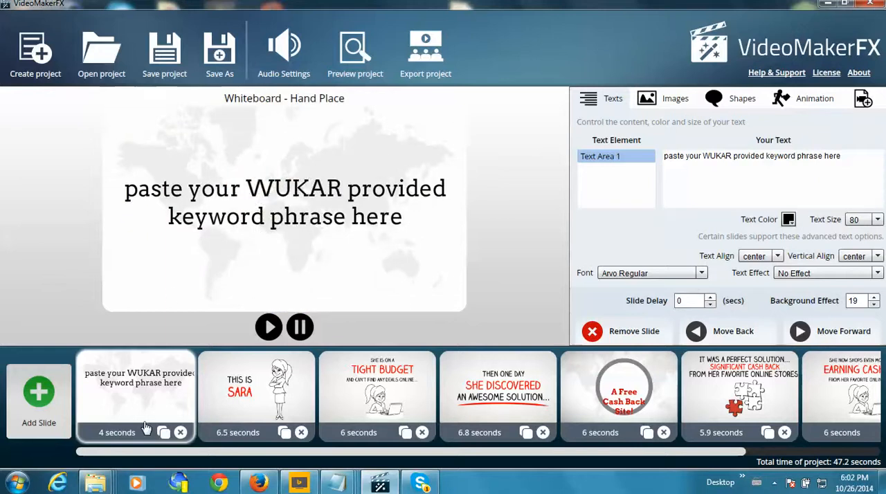
- Set the slide delay of the final "Click Below To Learn More!" slide to 1 second
left_click_drag(722, 453, 874, 453)
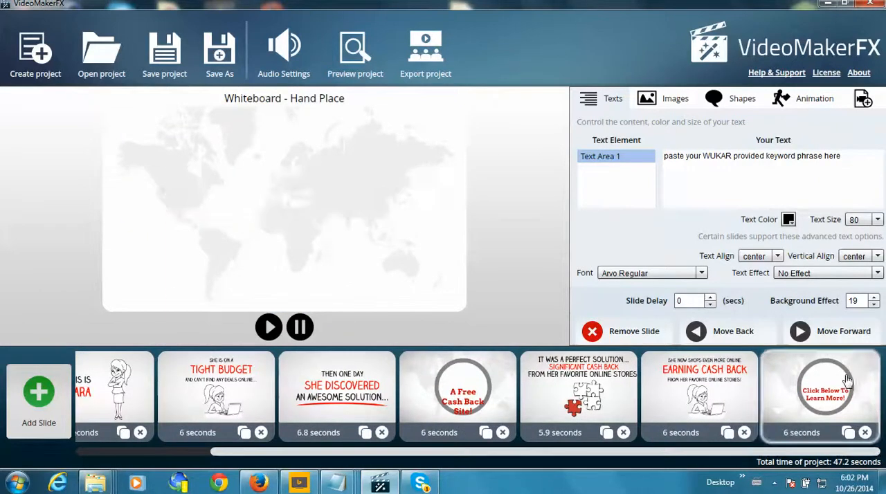
left_click(777, 366)
left_click(711, 298)
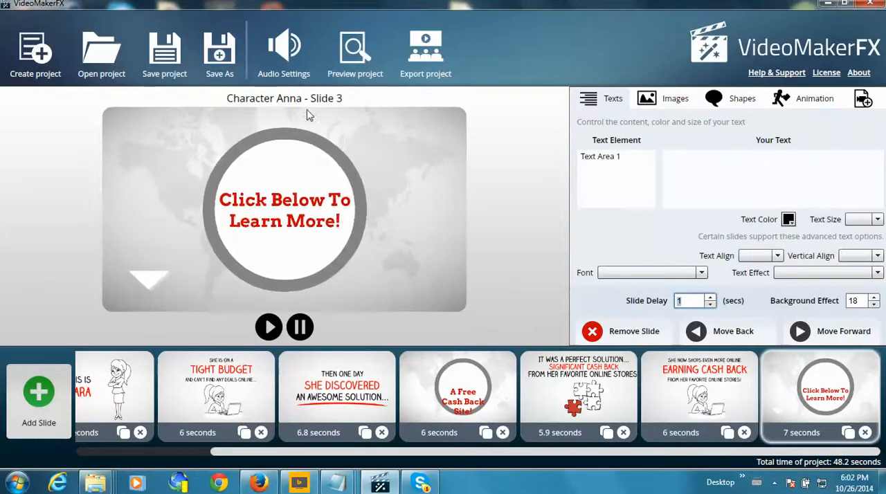
- Apply A Better Day.mp3 as the enabled first music track in the audio settings and save the project
left_click(293, 55)
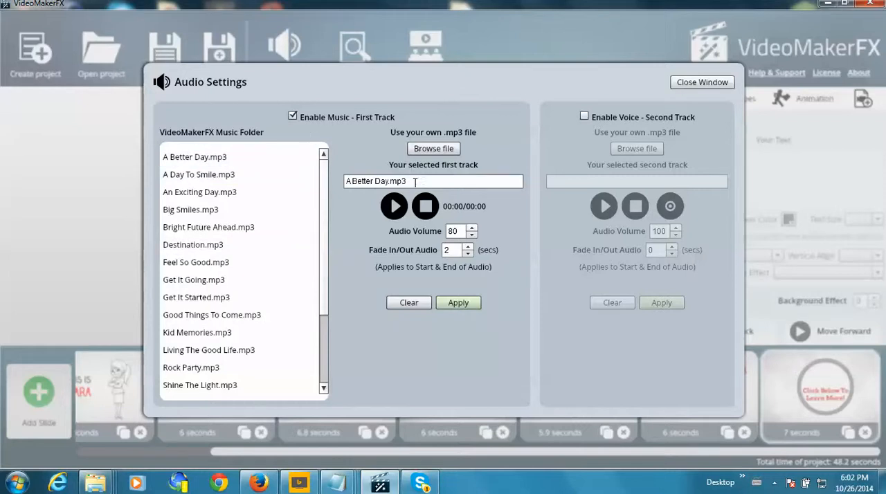
left_click_drag(414, 181, 330, 177)
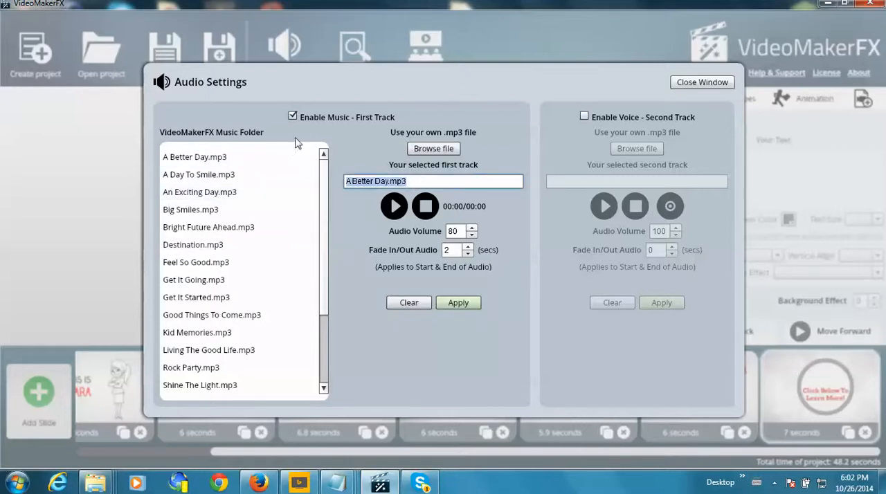
left_click(292, 117)
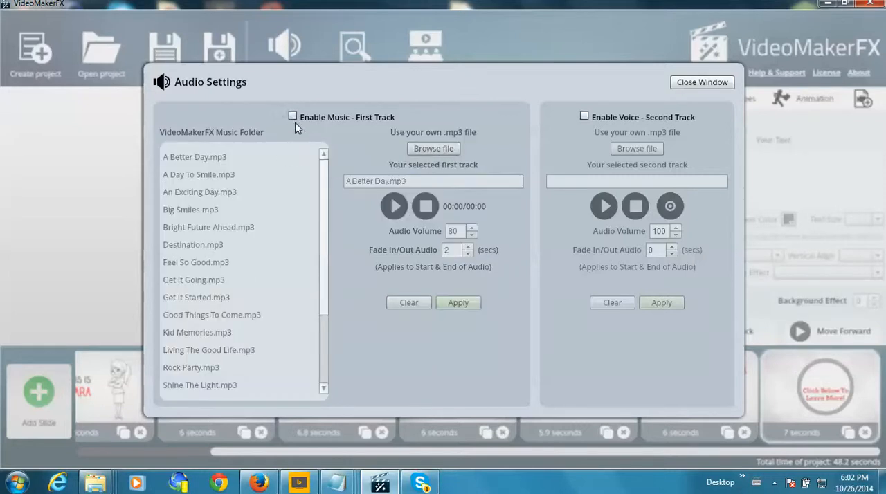
left_click(293, 117)
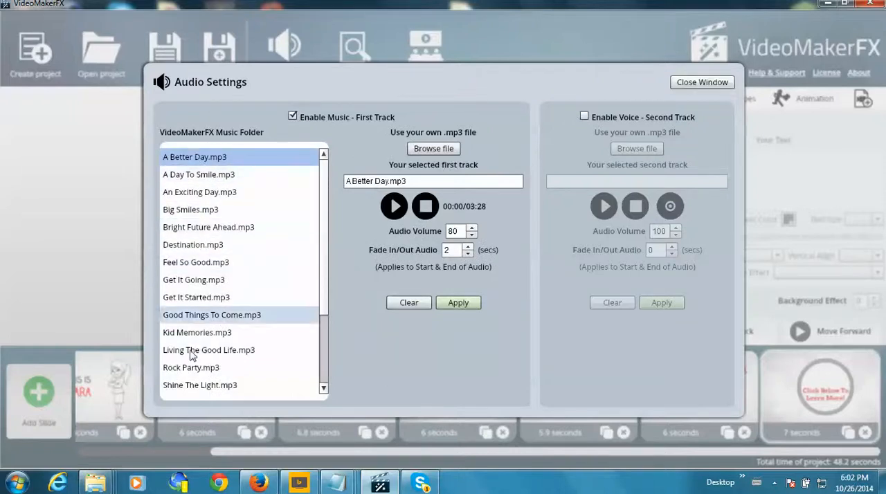
left_click(457, 303)
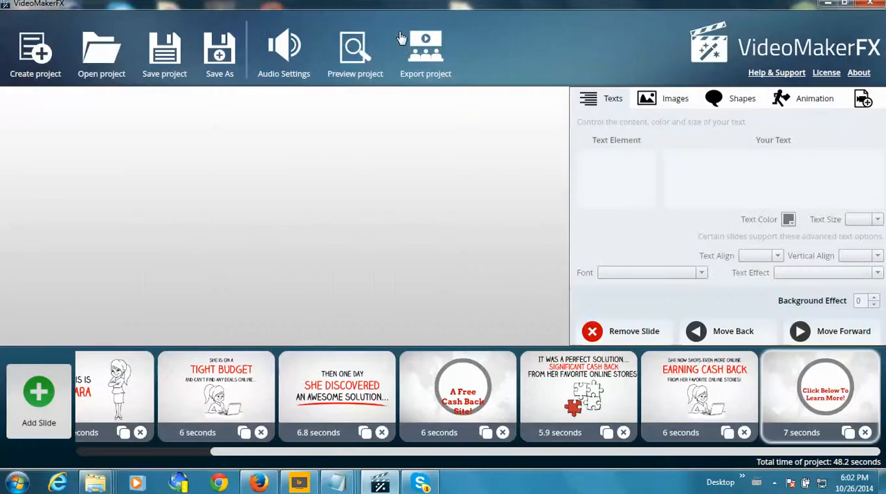
left_click(161, 64)
left_click(451, 265)
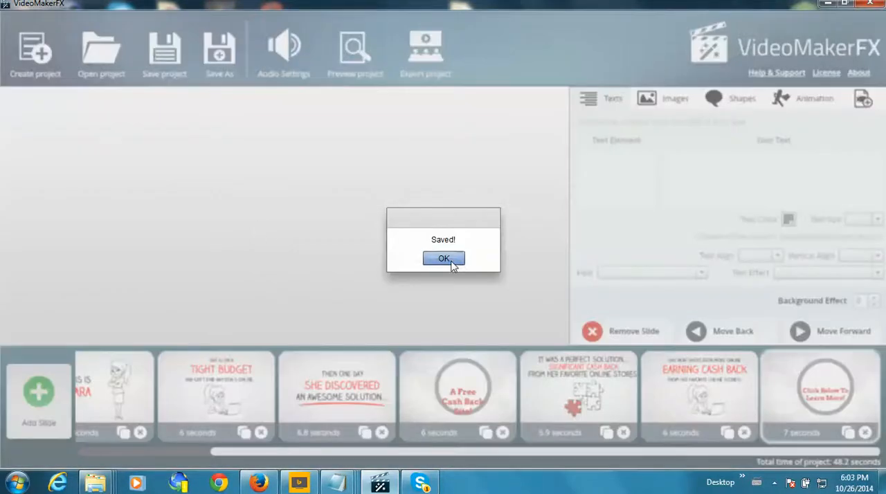
- Start exporting the project as your-phrase.mp4 in the VideomakerFXExports folder and cancel the rendering
left_click(425, 46)
left_click(562, 200)
key("Right")
key("Right")
key("Right")
key("Right")
key("Right")
key("Right")
key("Right")
key("Right")
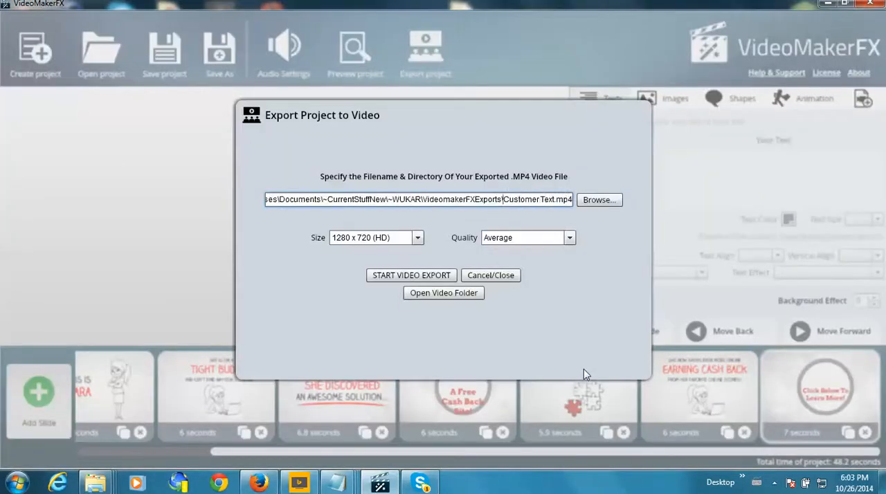
key("BackSpace")
key("BackSpace")
key("BackSpace")
key("BackSpace")
key("BackSpace")
key("BackSpace")
key("BackSpace")
key("BackSpace")
key("BackSpace")
key("BackSpace")
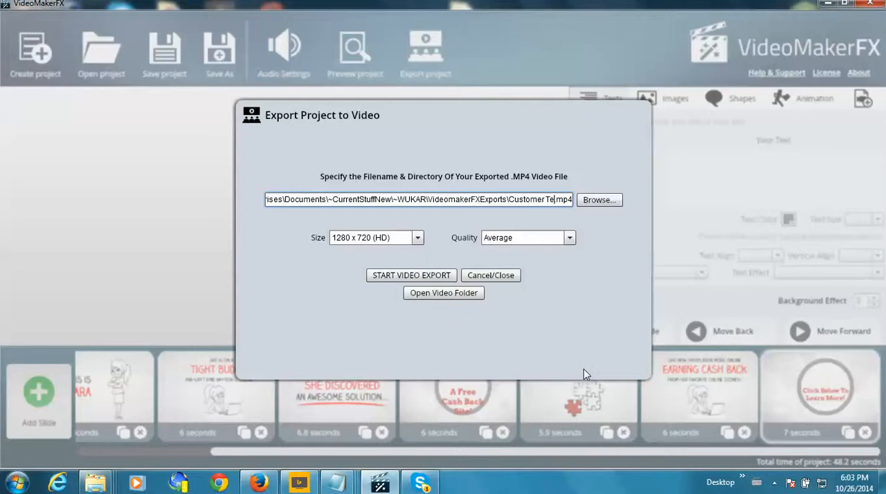
key("BackSpace")
key("BackSpace")
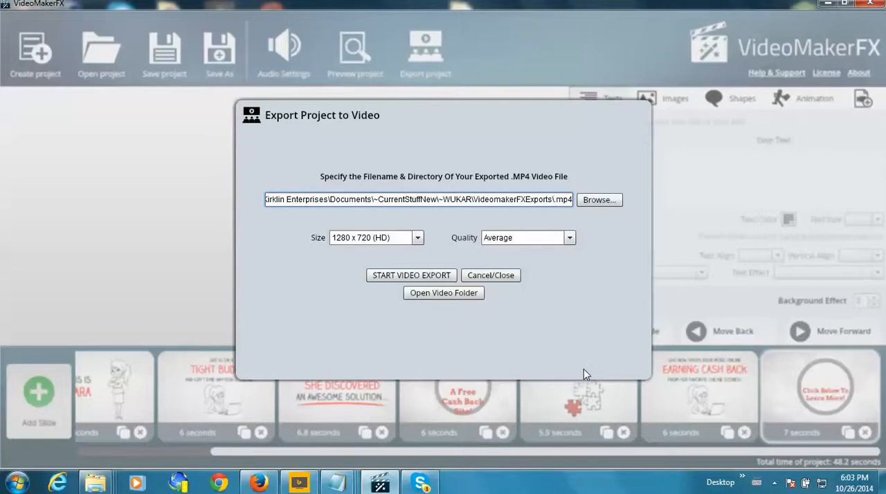
type("your-phrase")
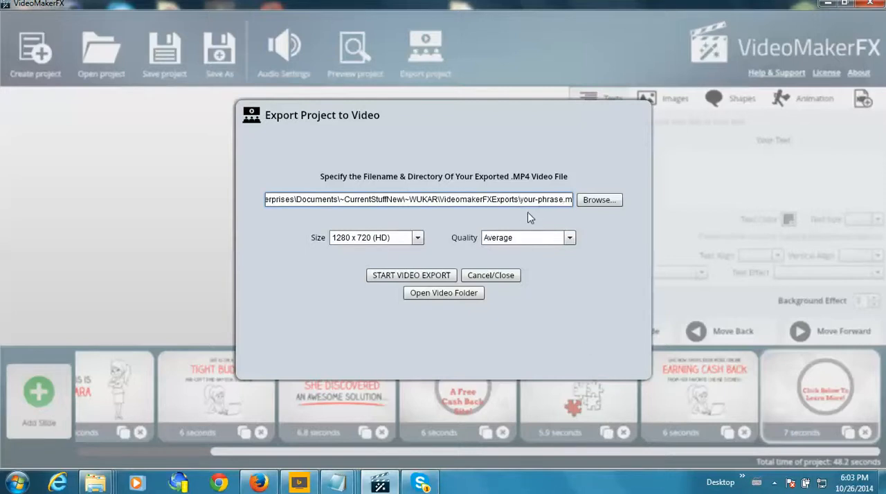
left_click(412, 275)
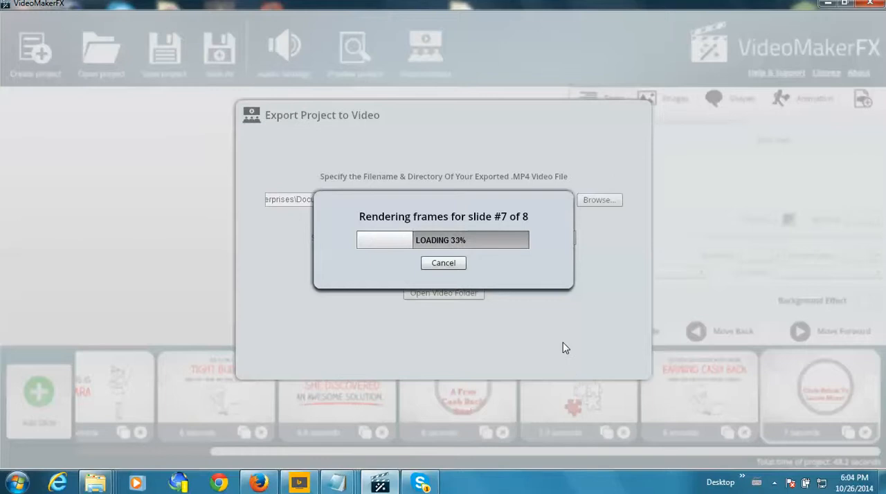
left_click(445, 265)
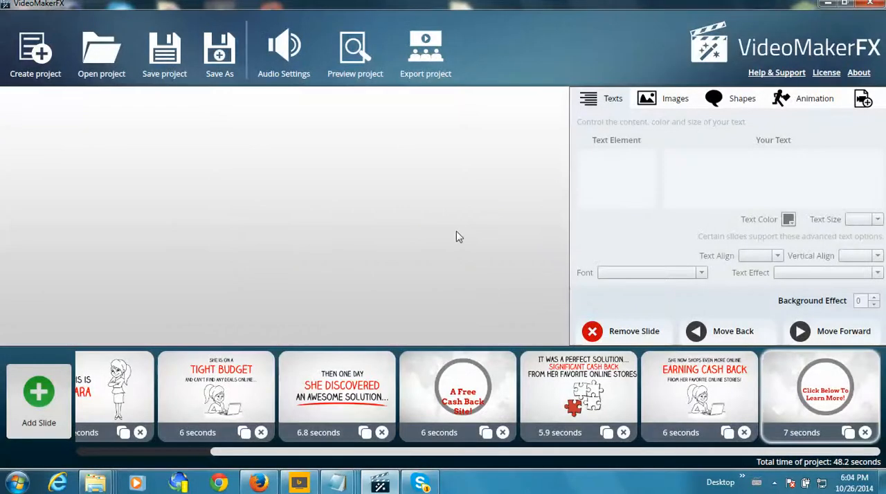
- Examine the directory path and file name in the project's video export settings and close them without exporting
left_click(424, 56)
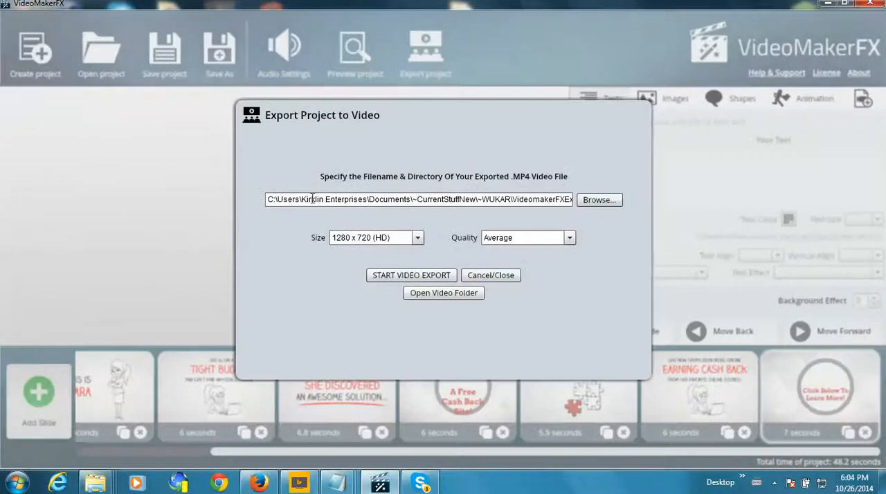
left_click_drag(268, 199, 505, 199)
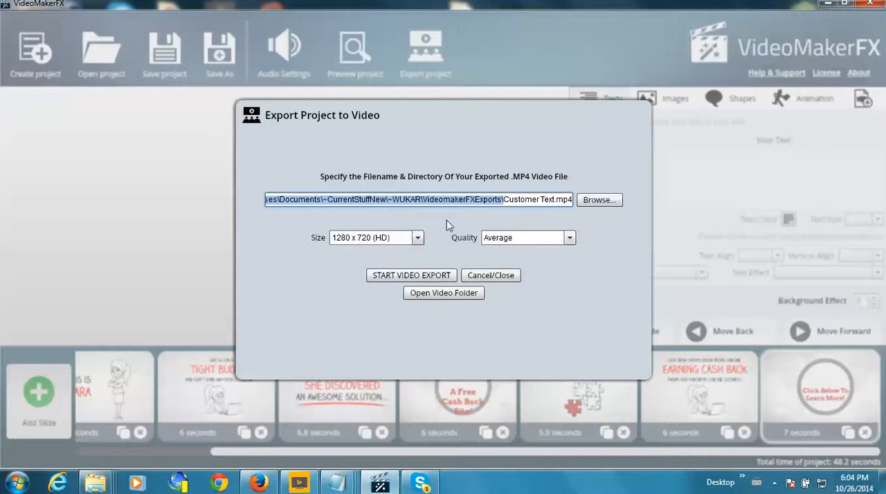
left_click(510, 198)
left_click_drag(498, 199, 234, 186)
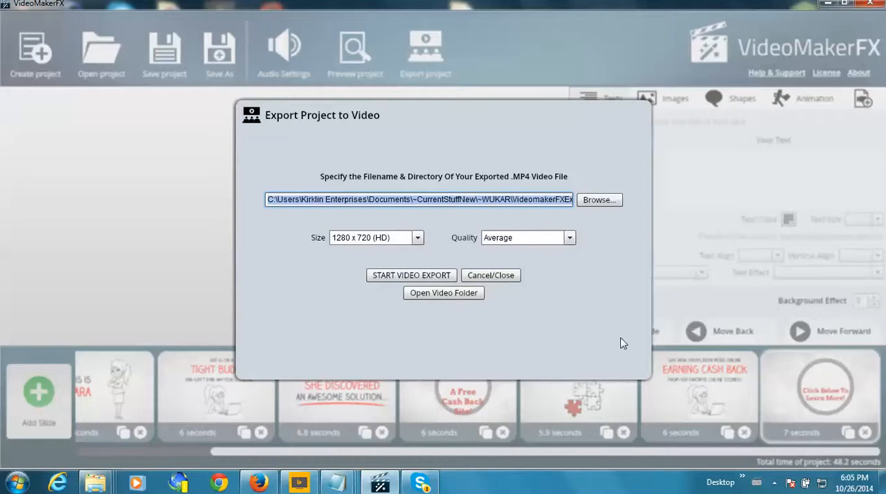
left_click(491, 276)
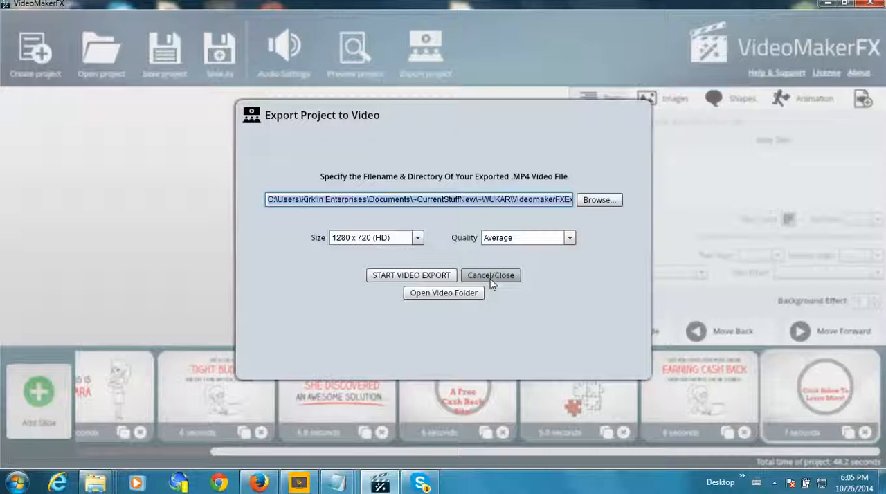